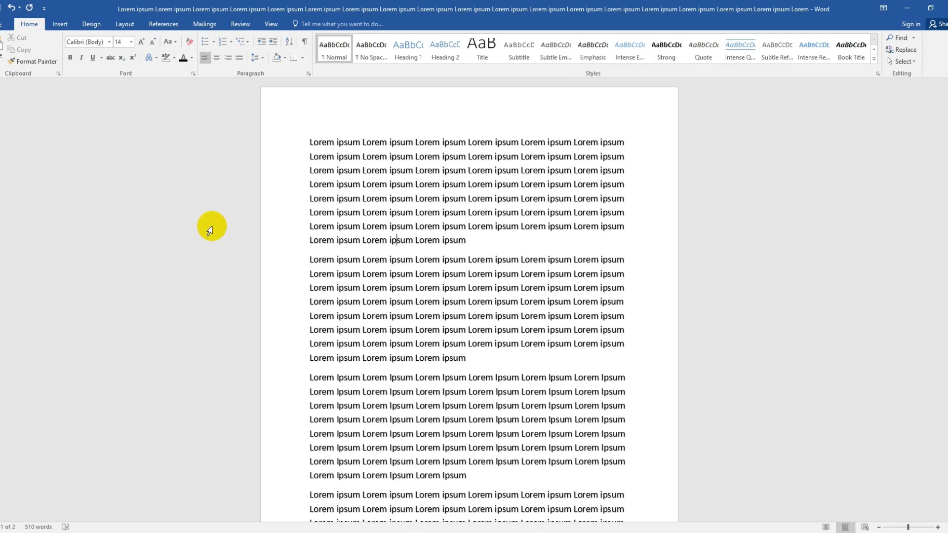
- Insert the built-in Ion (Dark) cover page at the start of the document
left_click(60, 24)
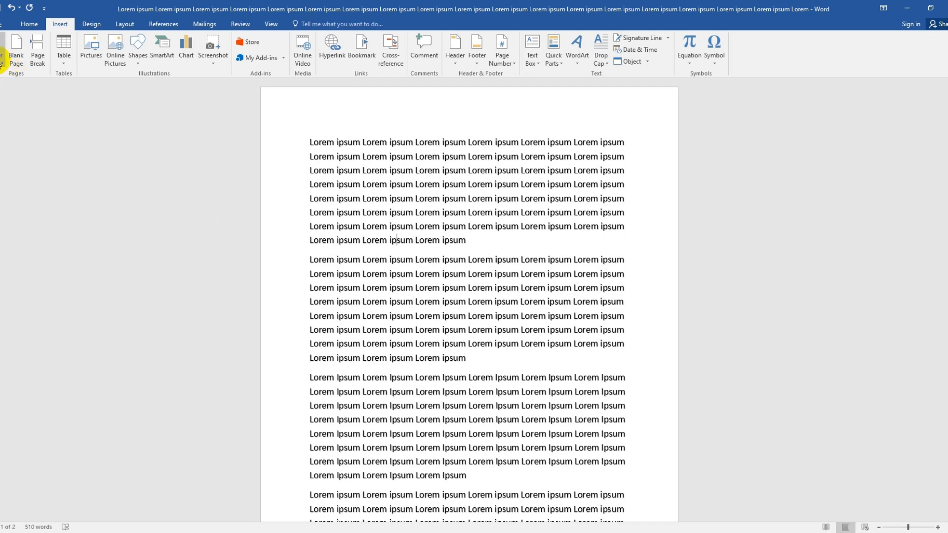
left_click(2, 59)
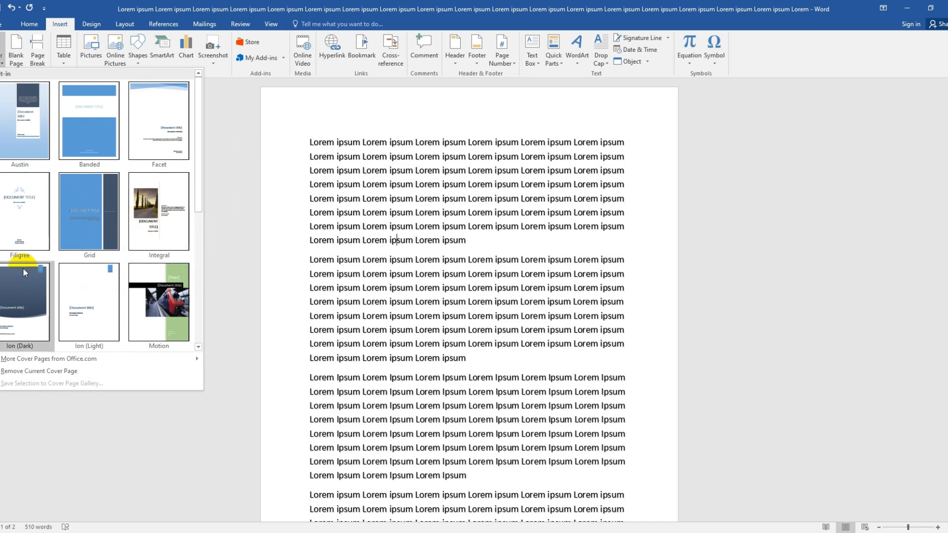
left_click(21, 301)
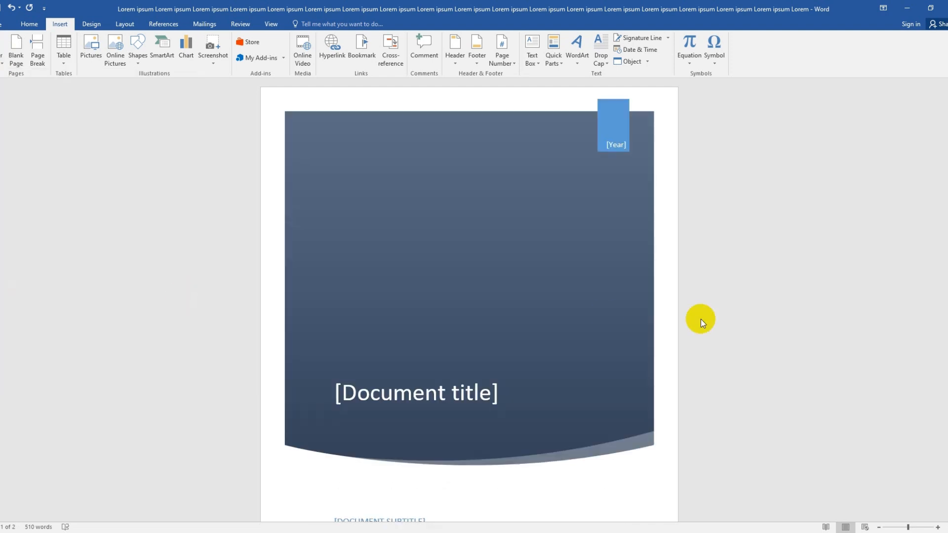
scroll(497, 295, "down", 5)
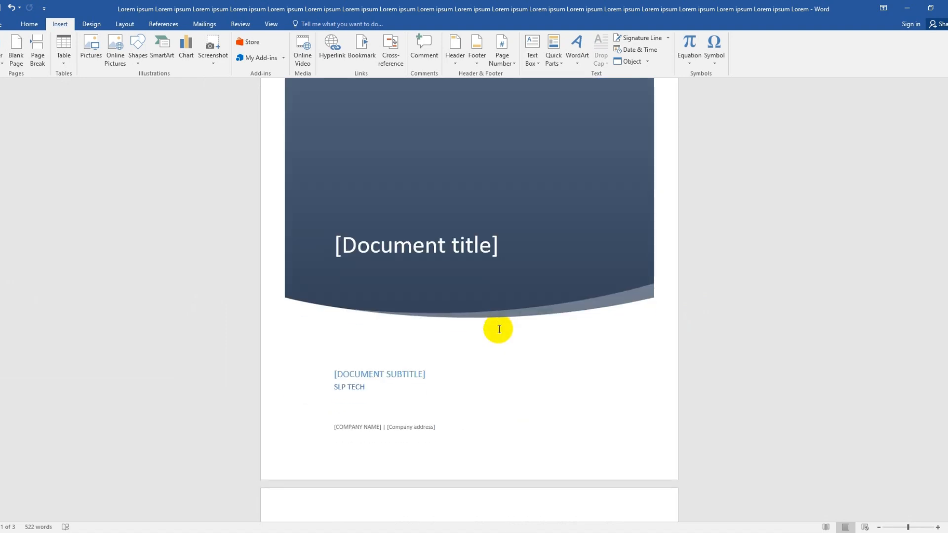
scroll(498, 329, "up", 5)
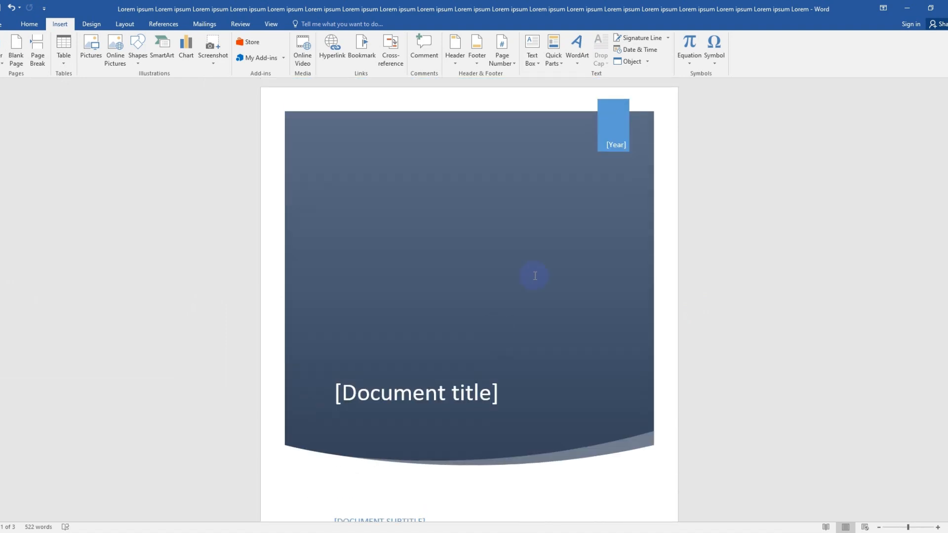
- Replace the document title placeholder on the cover page with "Animal Day"
left_click(414, 393)
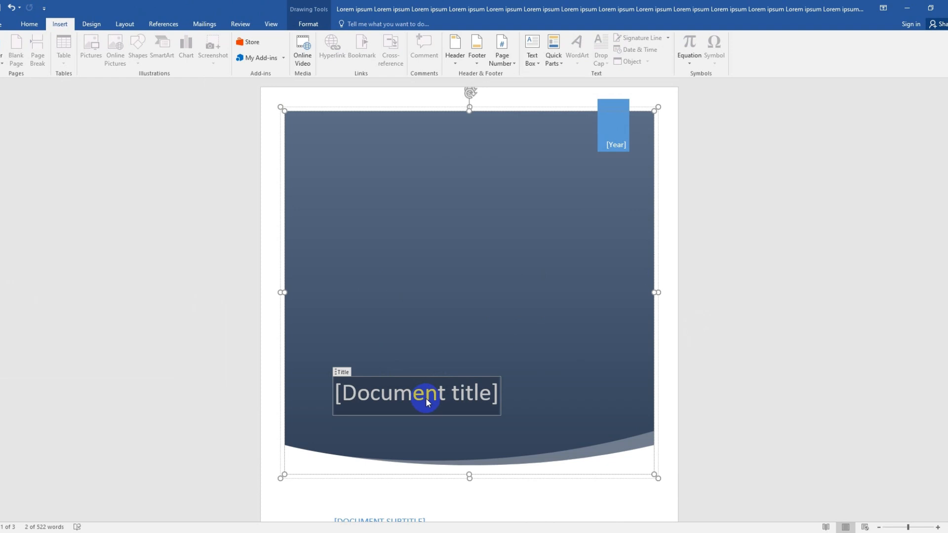
type("A")
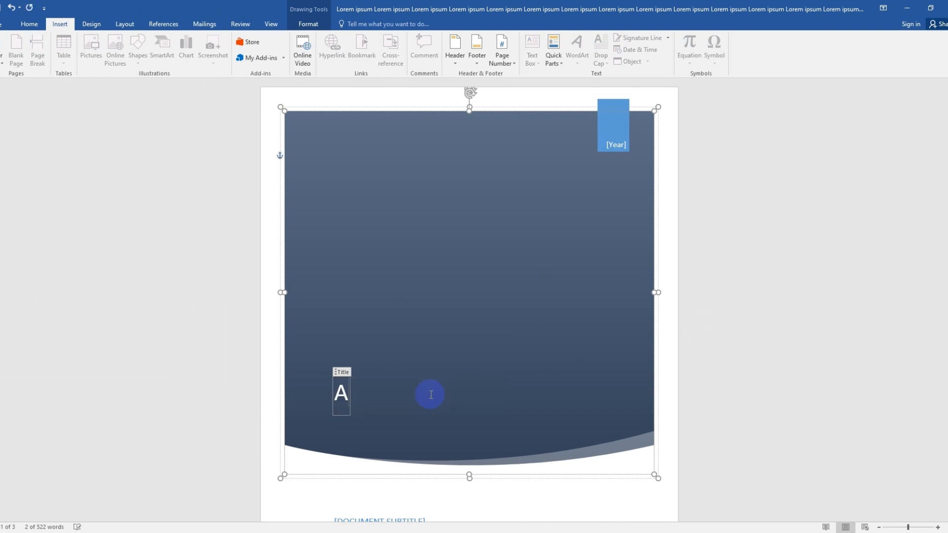
type("nimal Day")
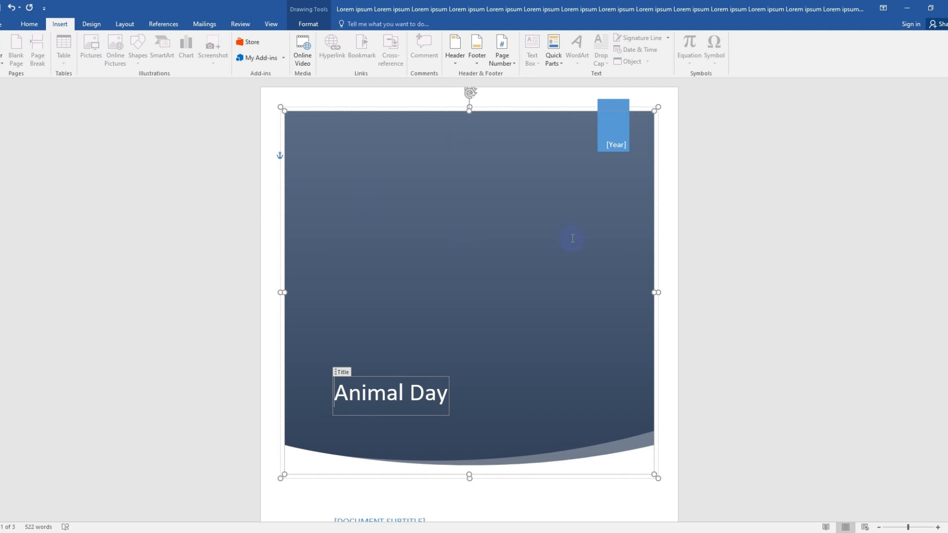
left_click(674, 251)
- Replace the document subtitle placeholder on the cover page with "SAVE THE ANIMALS"
scroll(460, 328, "down", 6)
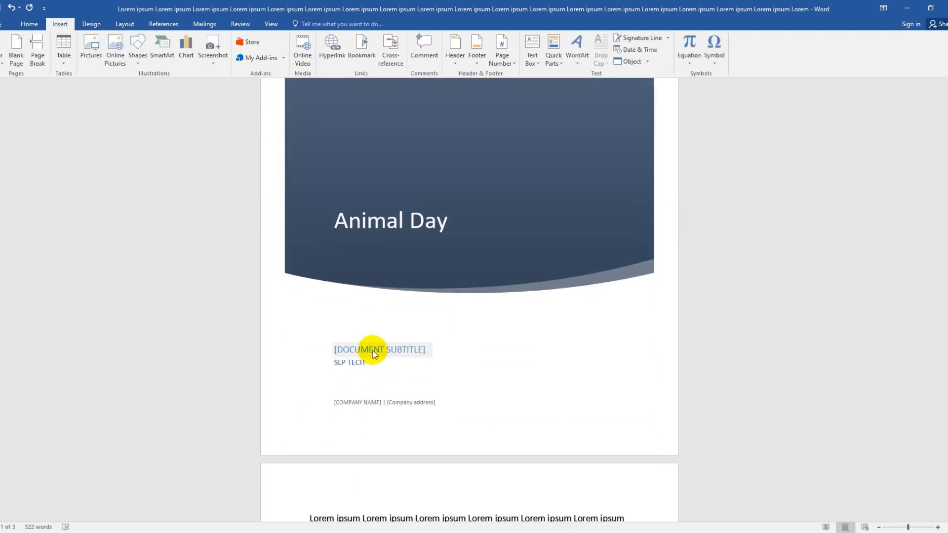
left_click(372, 350)
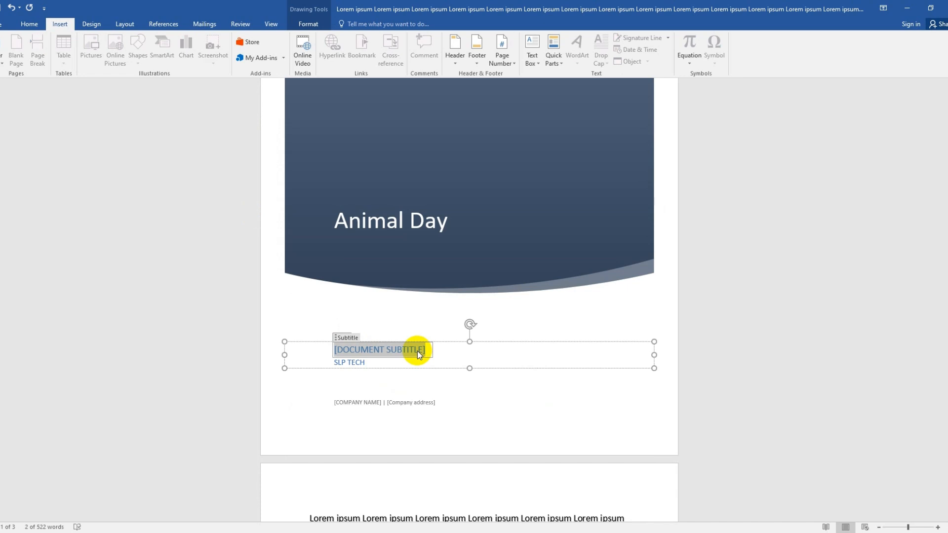
type("SAVE THE ANIMAL")
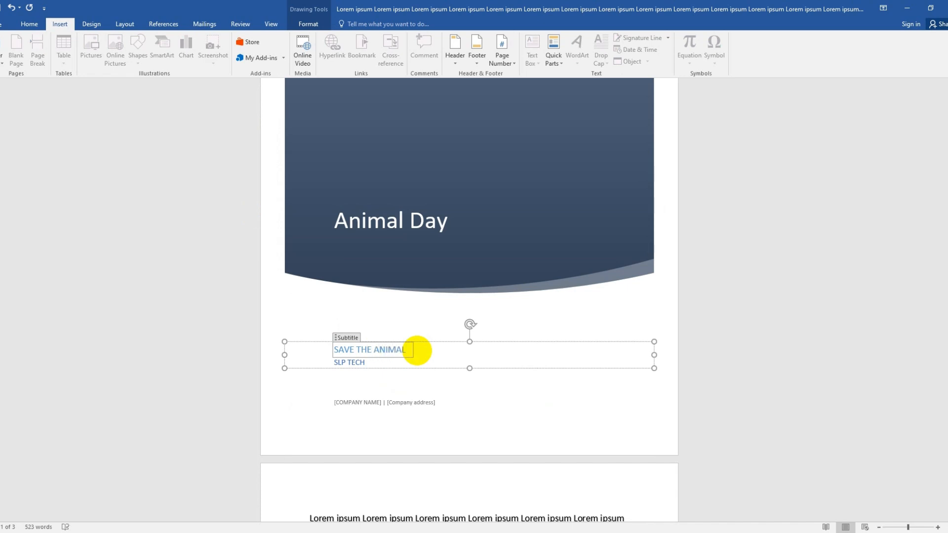
type("S")
- Replace the author text under the cover page subtitle with the author's name
left_click(346, 363)
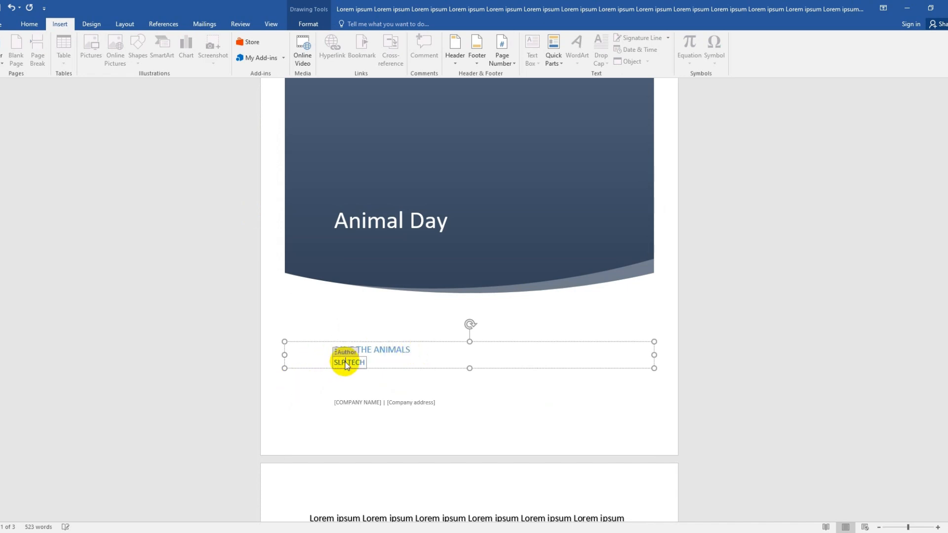
triple_click(346, 363)
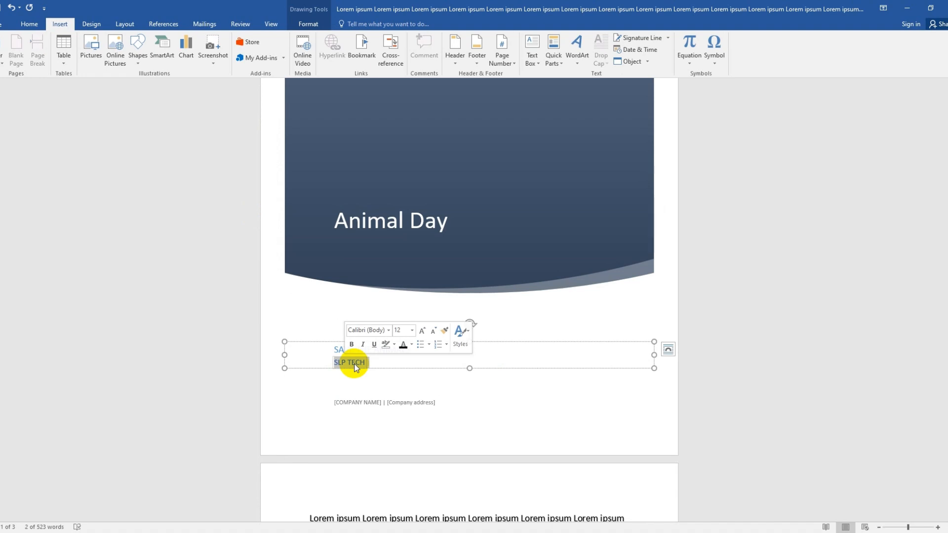
type("FS")
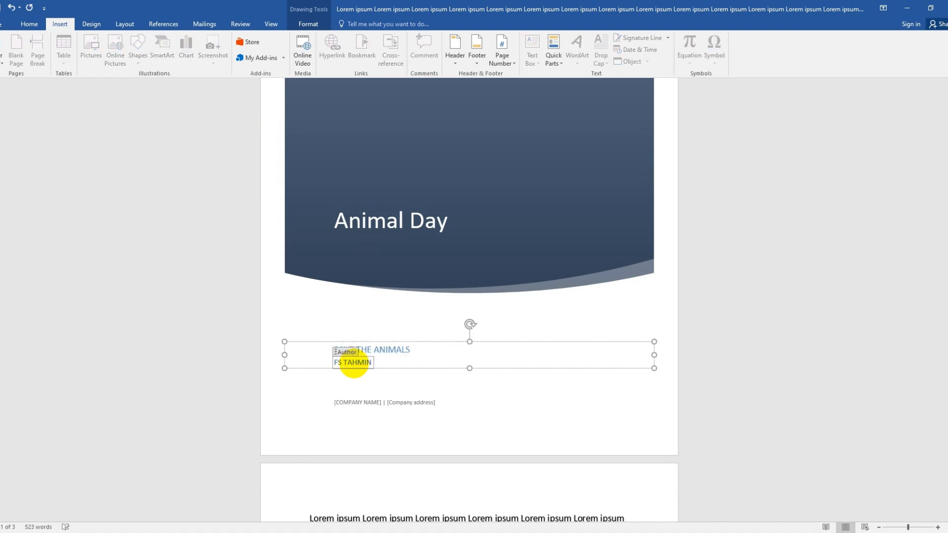
- Enter "TAHNIX IT" as the company name and fill in the company address at the foot of the cover page
scroll(348, 363, "down", 1)
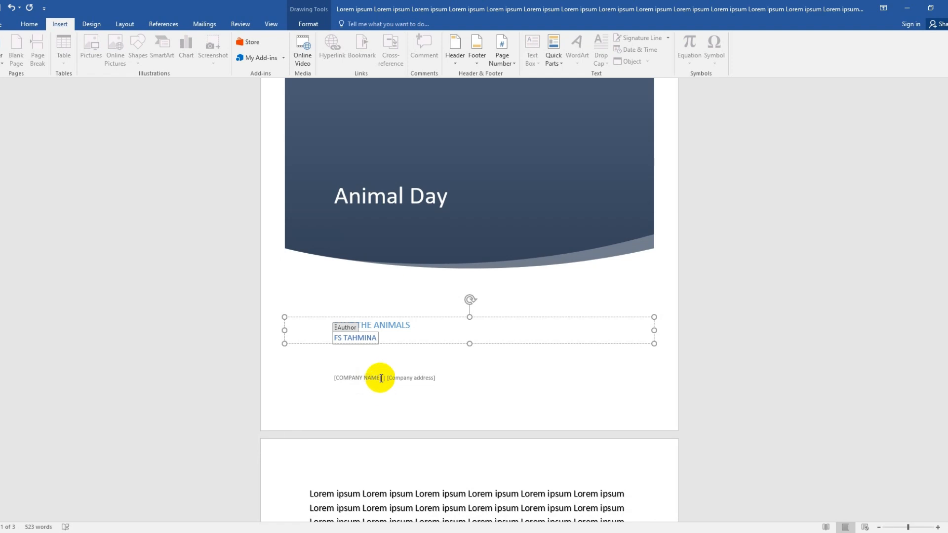
left_click(381, 378)
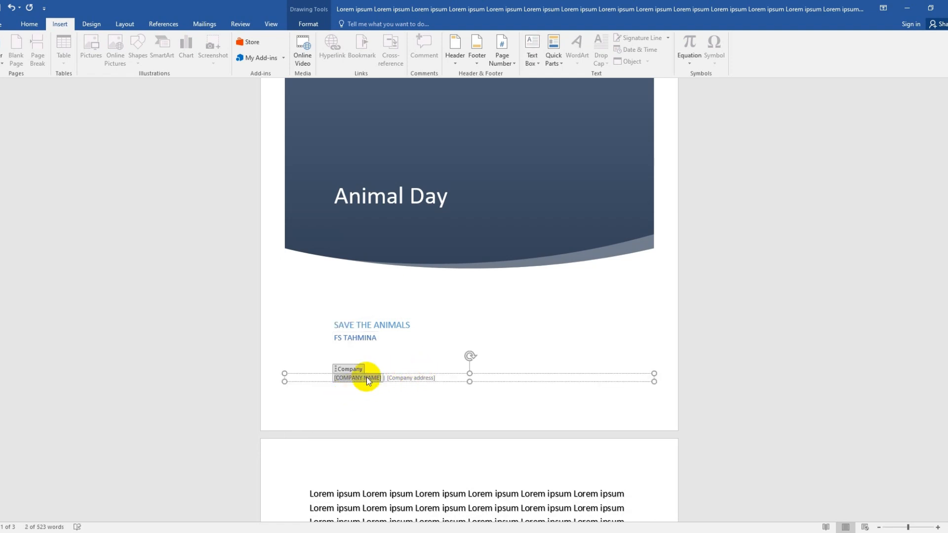
type("TAH")
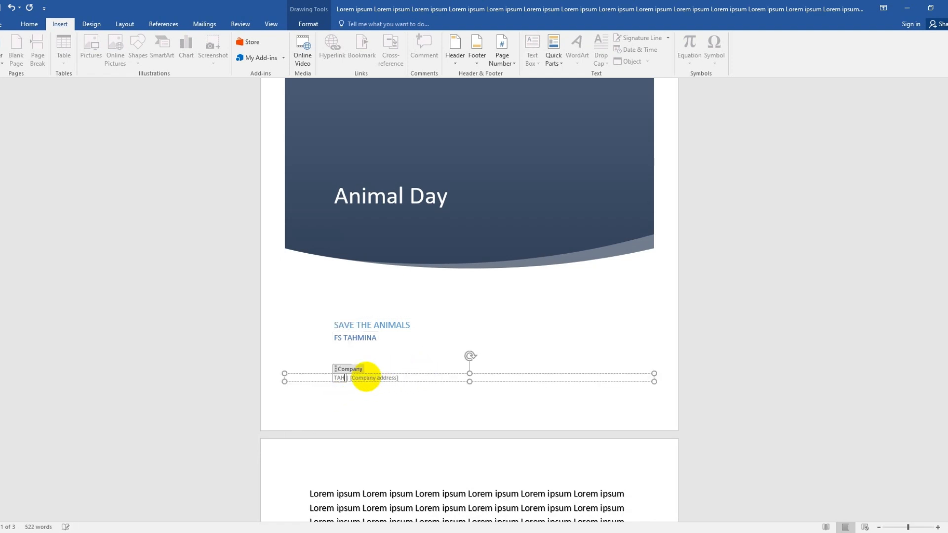
type("NIX IT")
left_click(390, 378)
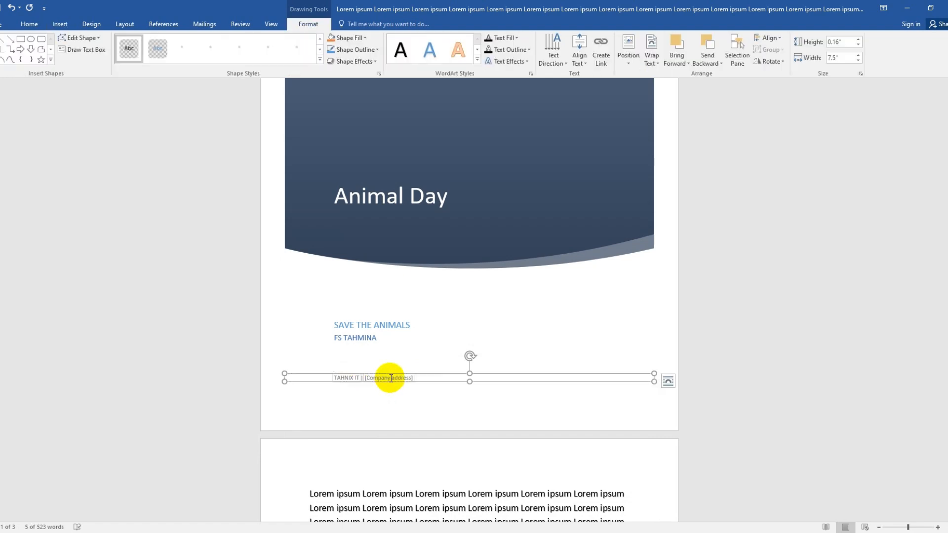
triple_click(390, 378)
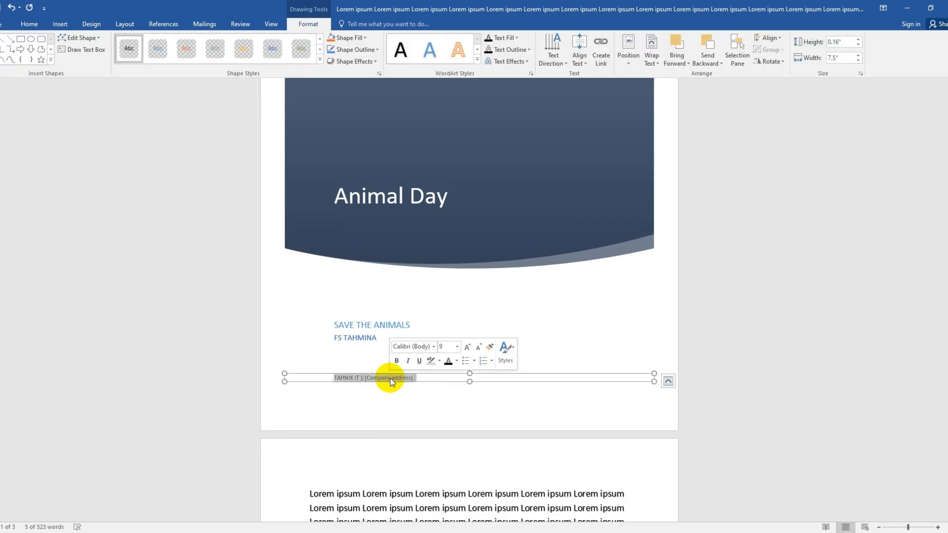
left_click(391, 378)
type("Dhaka")
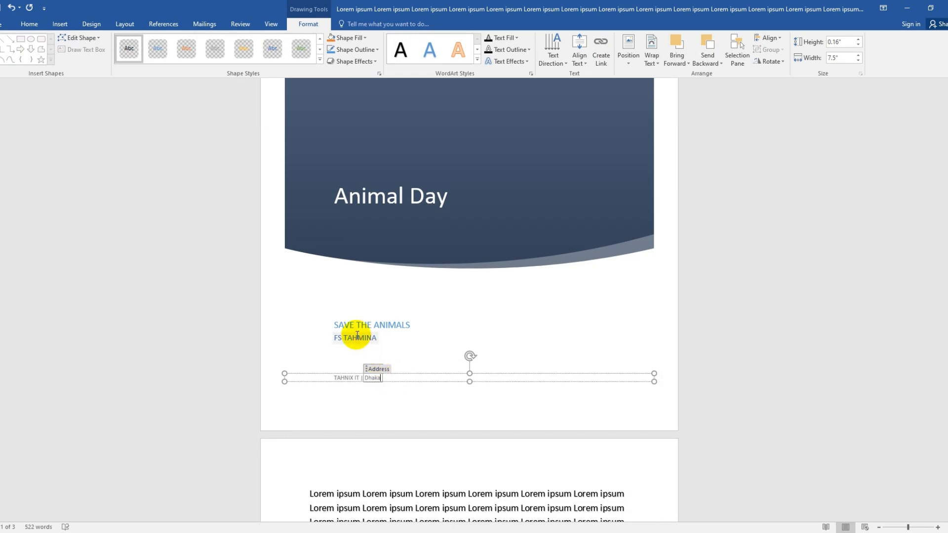
left_click(357, 338)
left_click(347, 379)
double_click(358, 379)
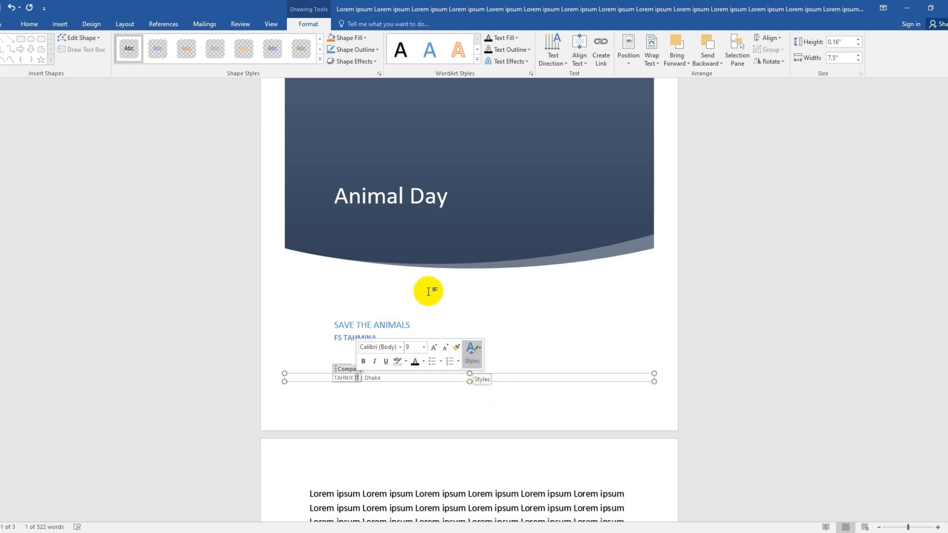
double_click(372, 203)
left_click(466, 202)
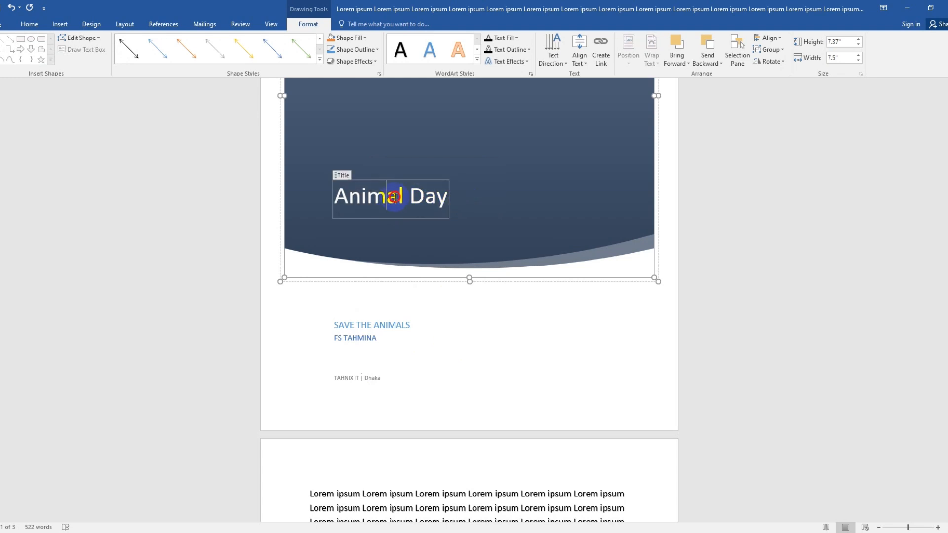
double_click(395, 196)
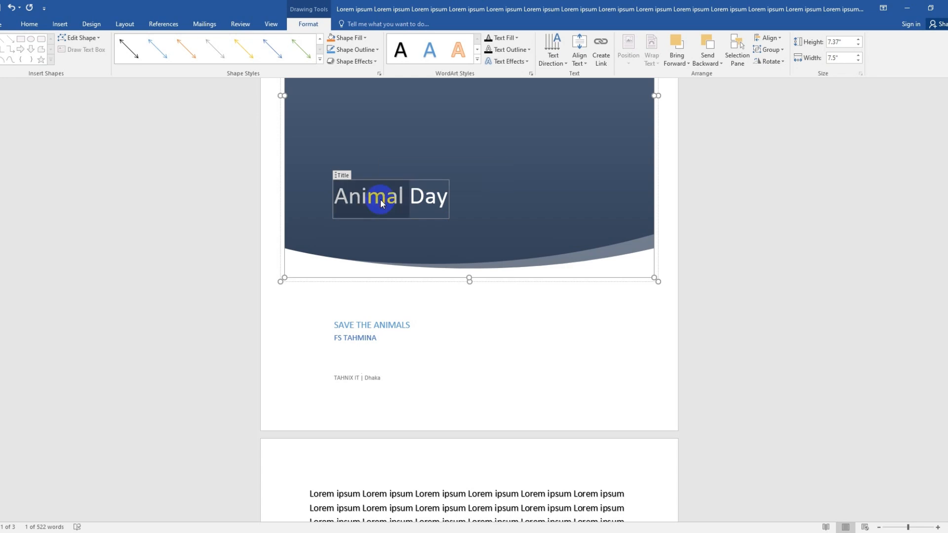
triple_click(380, 200)
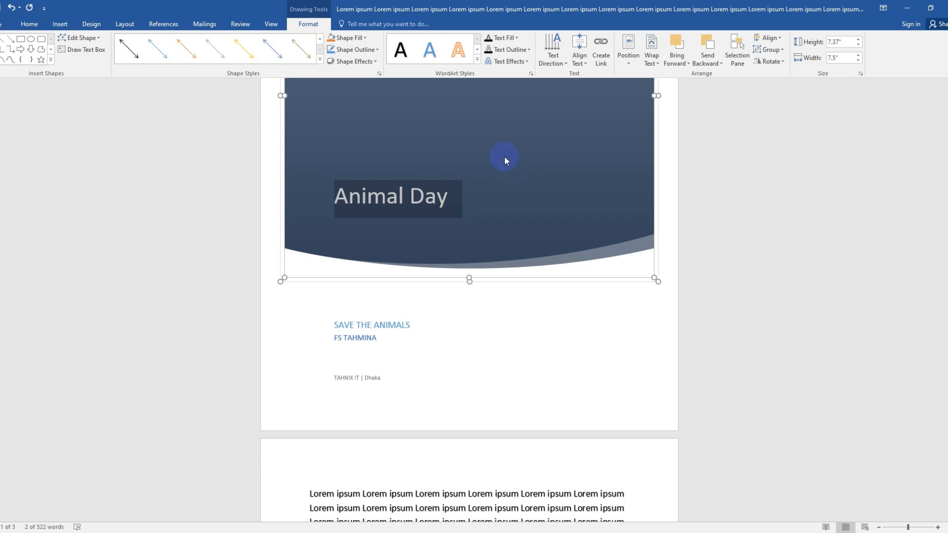
double_click(426, 200)
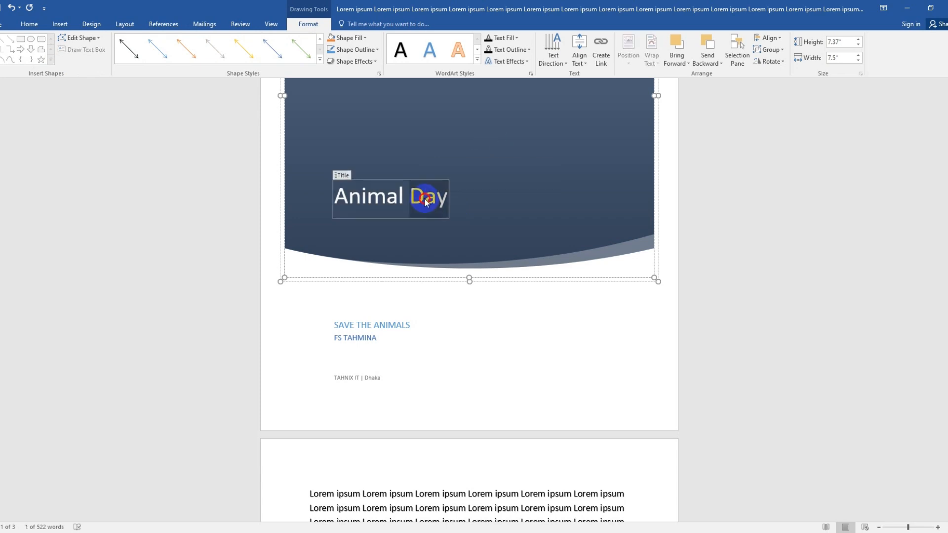
- Make the whole "Animal Day" cover title bold and highlight it in yellow
triple_click(388, 202)
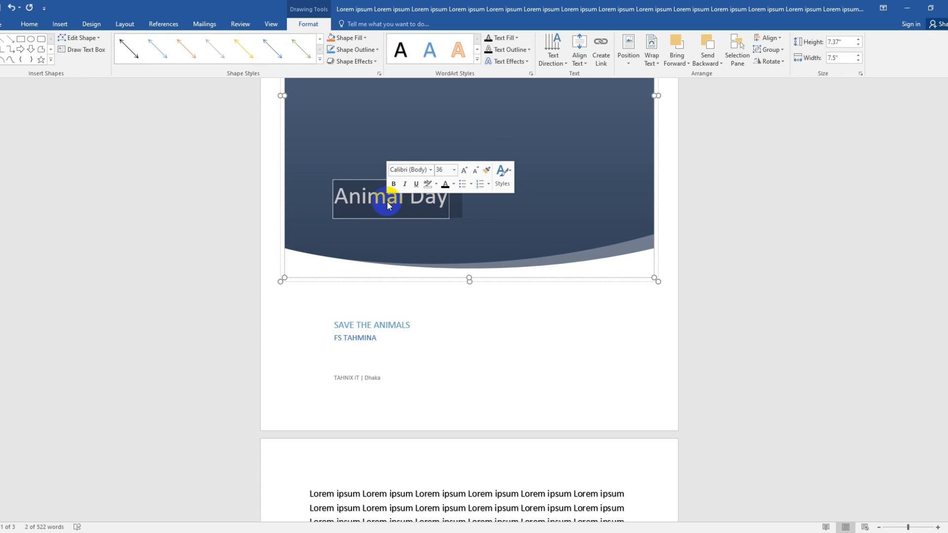
left_click(393, 184)
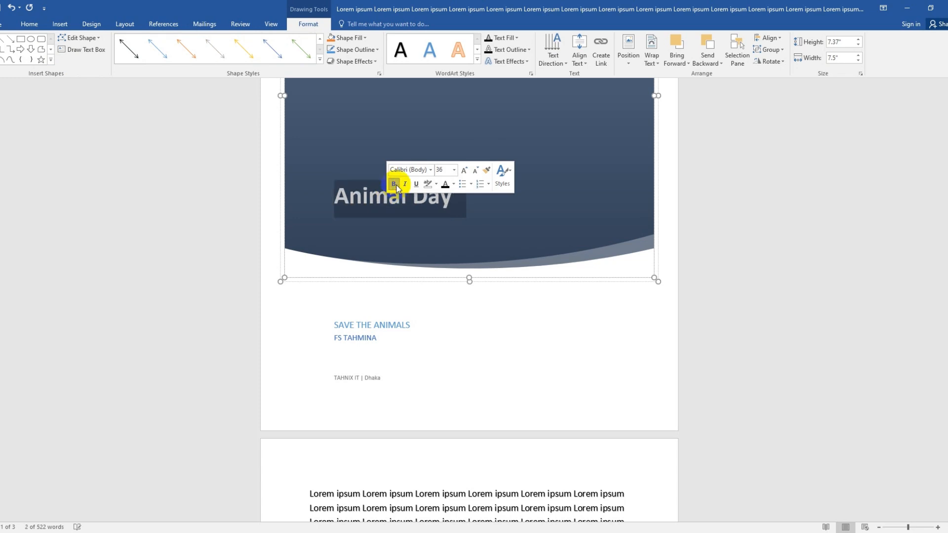
left_click(437, 186)
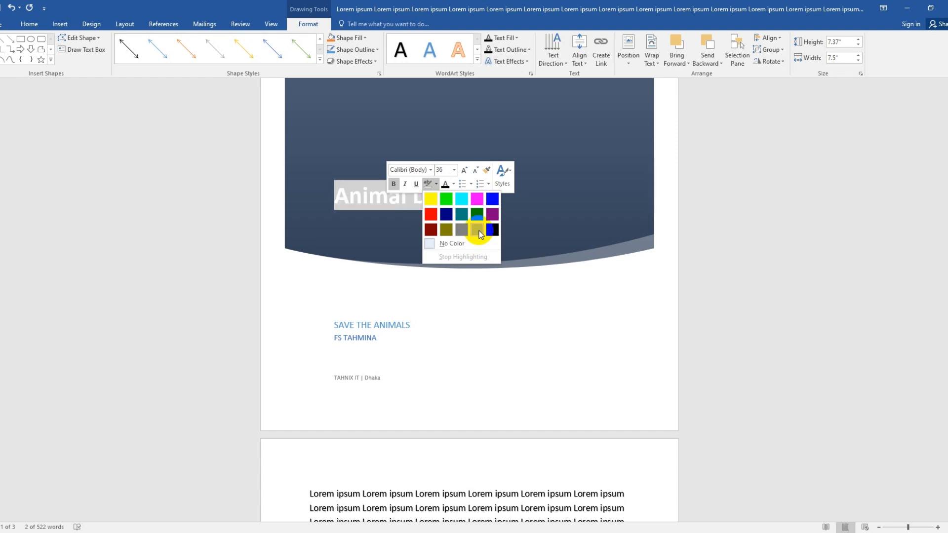
left_click(434, 202)
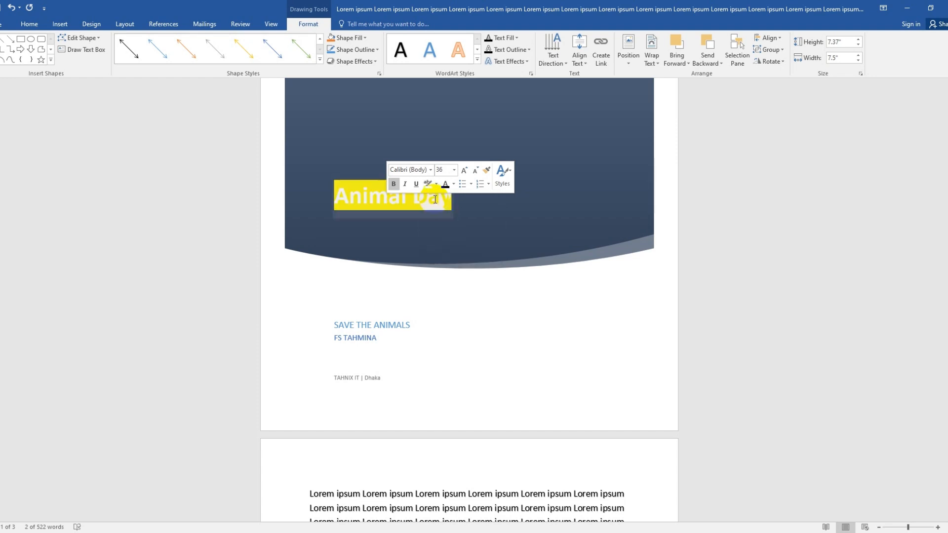
- Set the font colour of the highlighted "Animal Day" title to Automatic black
left_click(456, 185)
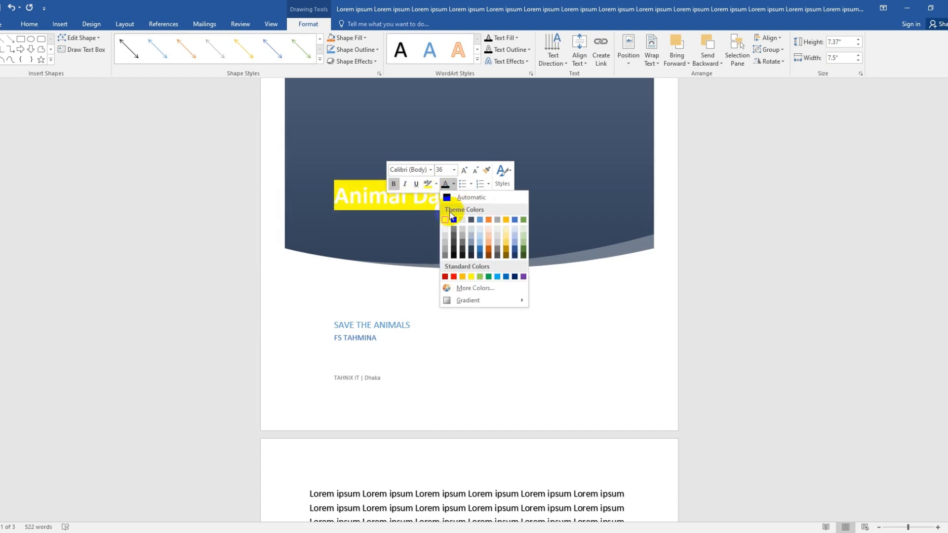
left_click(453, 221)
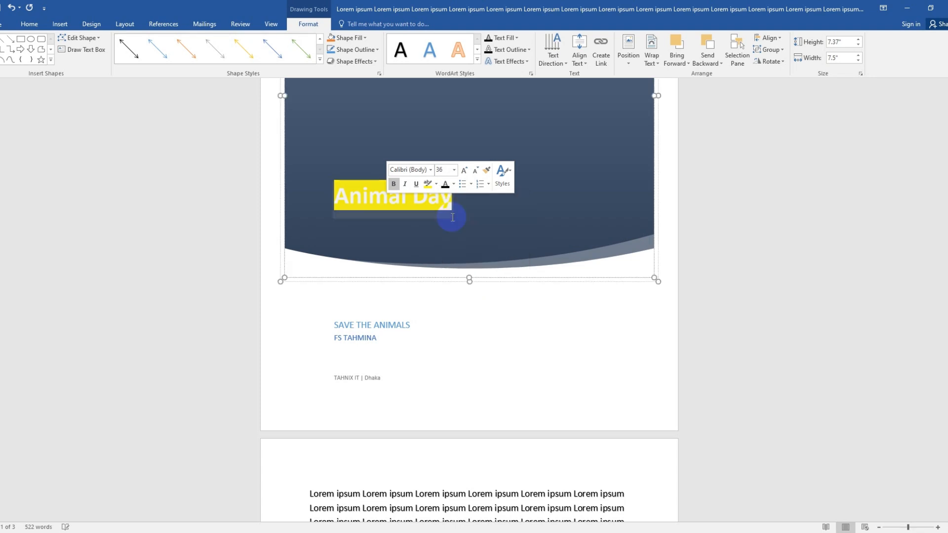
triple_click(407, 200)
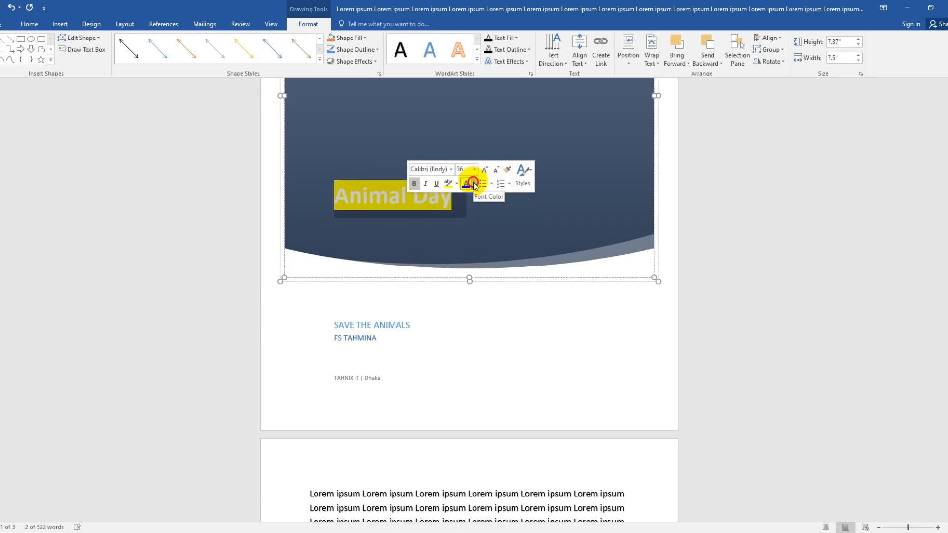
left_click(475, 186)
left_click(470, 199)
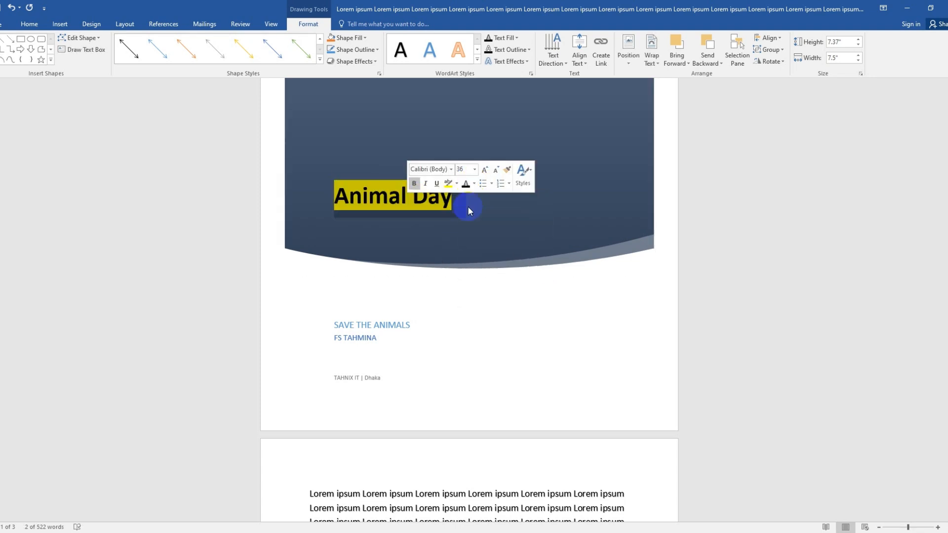
left_click(415, 218)
scroll(471, 205, "up", 1)
scroll(471, 204, "up", 4)
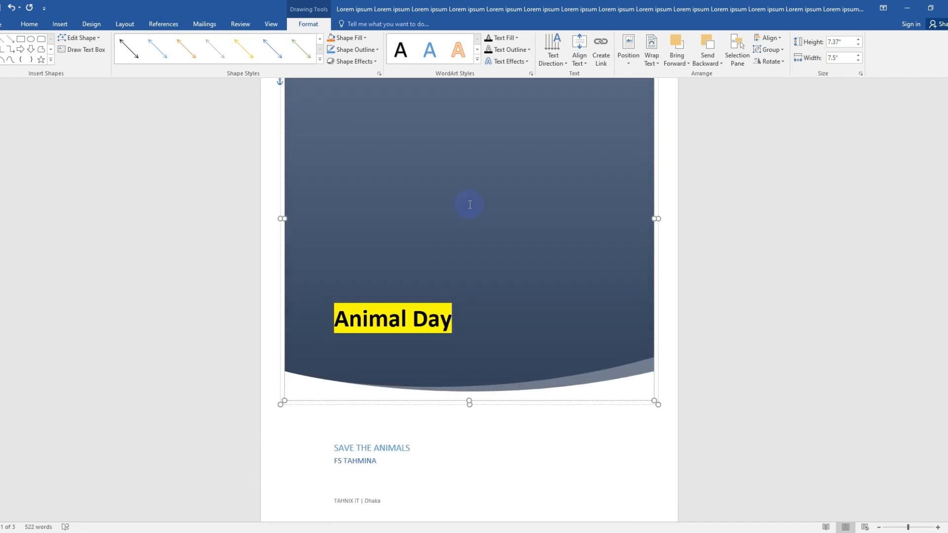
scroll(470, 205, "down", 2)
scroll(470, 205, "up", 1)
scroll(470, 205, "up", 1)
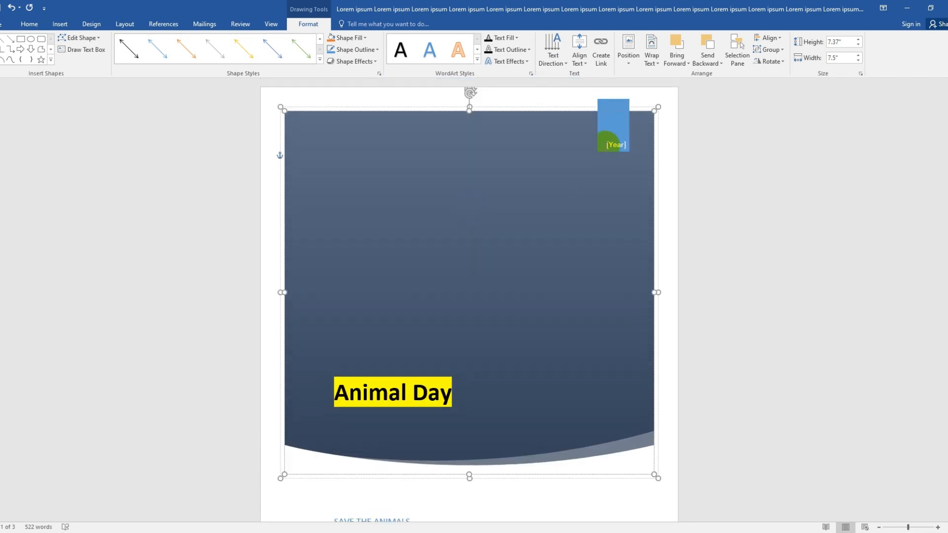
- Fill in the year placeholder in the blue box of the cover page with 2024
left_click(621, 145)
type("2024")
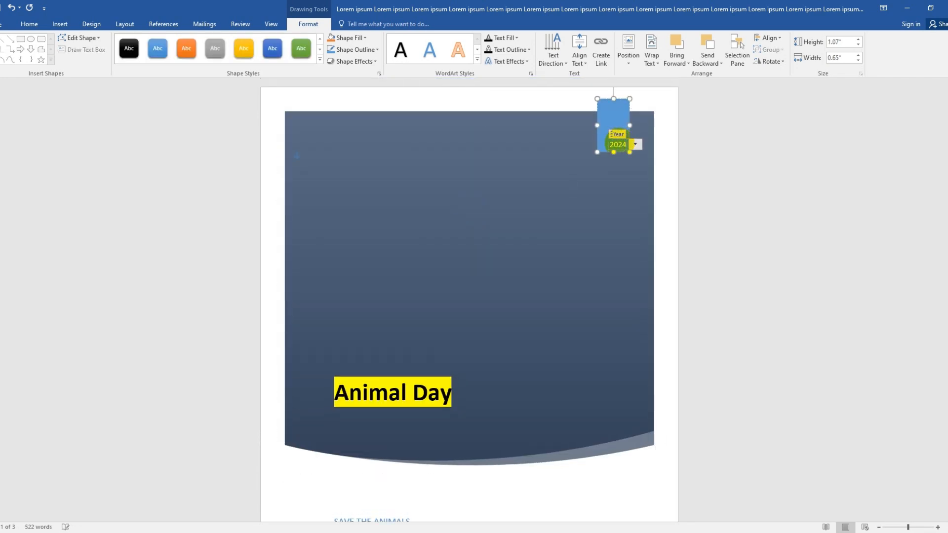
left_click(529, 245)
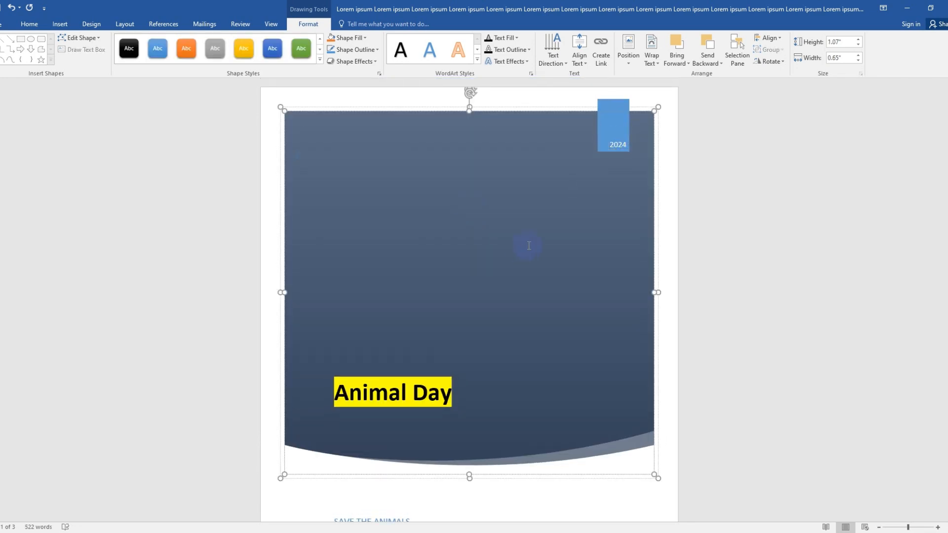
- Set the font size of the year in the cover page's blue box to 14
double_click(620, 145)
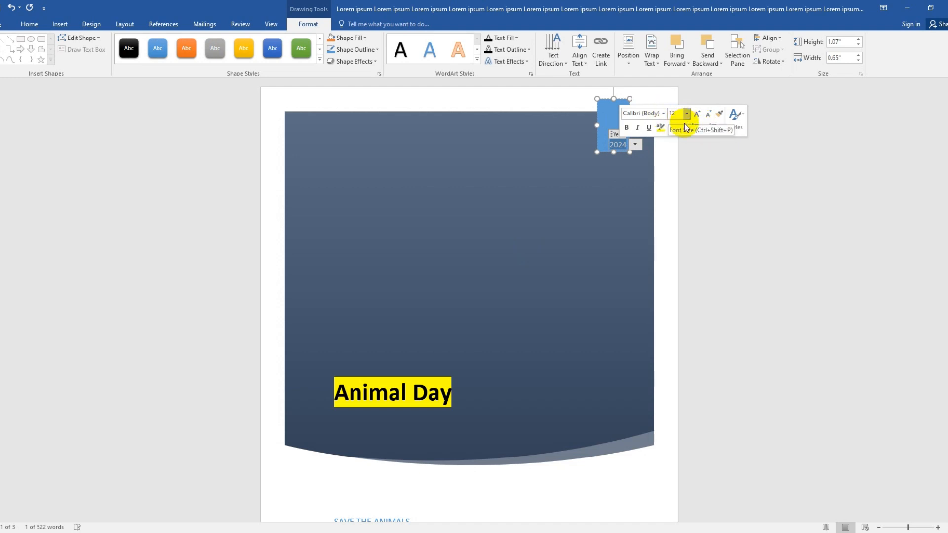
left_click(686, 113)
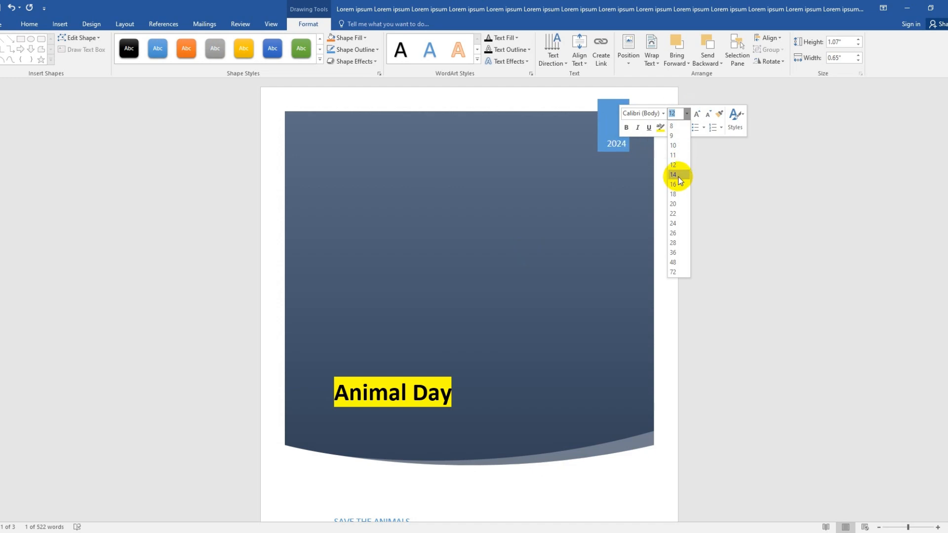
left_click(679, 175)
left_click(408, 323)
- Review the filled-in cover page, from the year box and title to the subtitle, author and company details
scroll(390, 340, "down", 5)
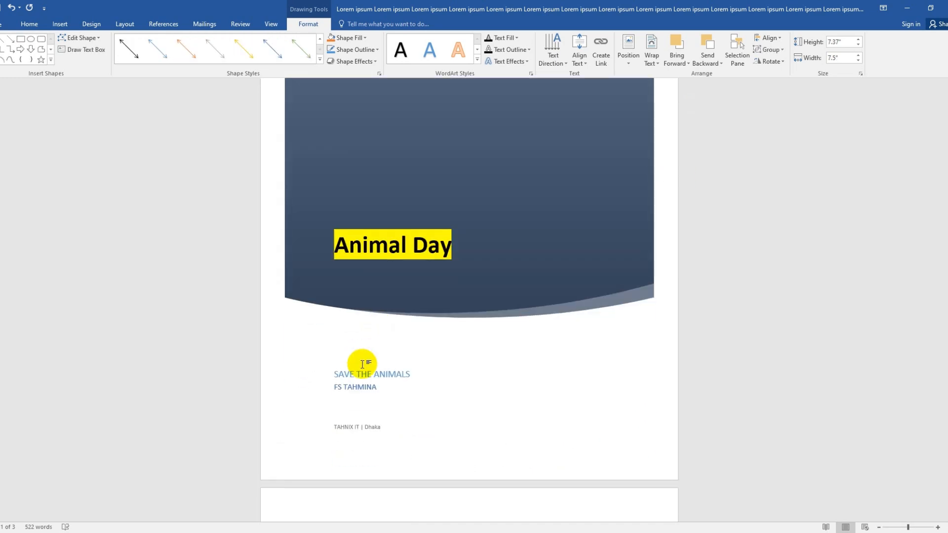
left_click(363, 391)
scroll(675, 251, "down", 3)
scroll(675, 251, "up", 6)
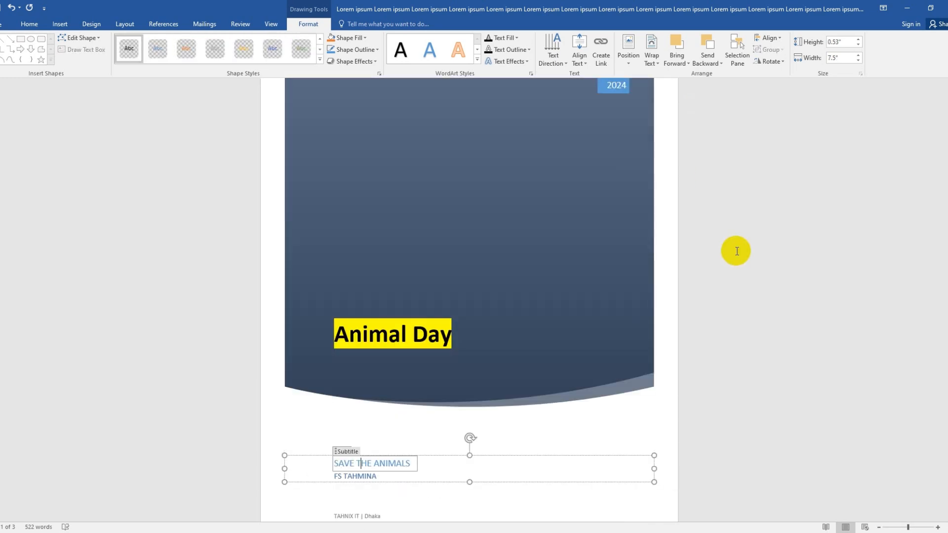
scroll(737, 252, "down", 1)
scroll(736, 252, "up", 2)
scroll(737, 252, "down", 2)
scroll(738, 252, "up", 1)
left_click(731, 258)
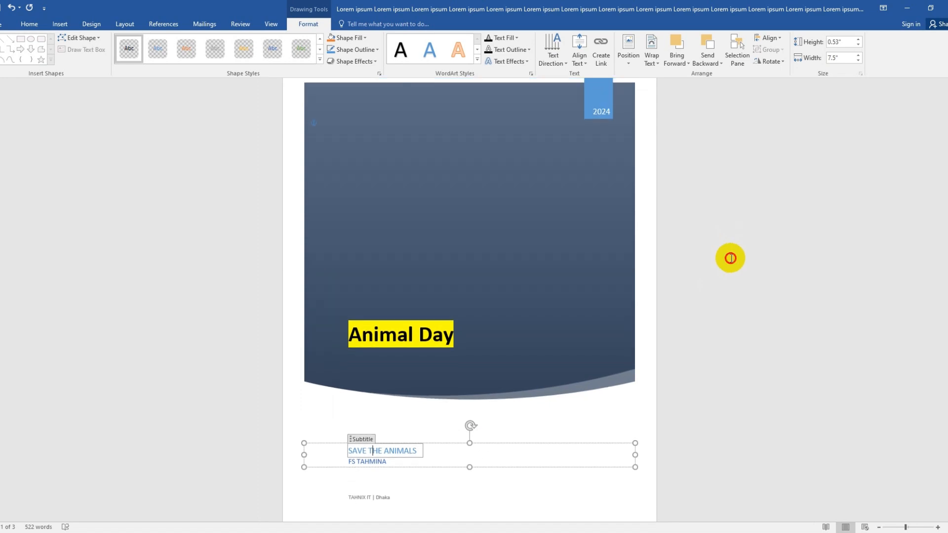
scroll(533, 314, "down", 1)
scroll(729, 301, "down", 1)
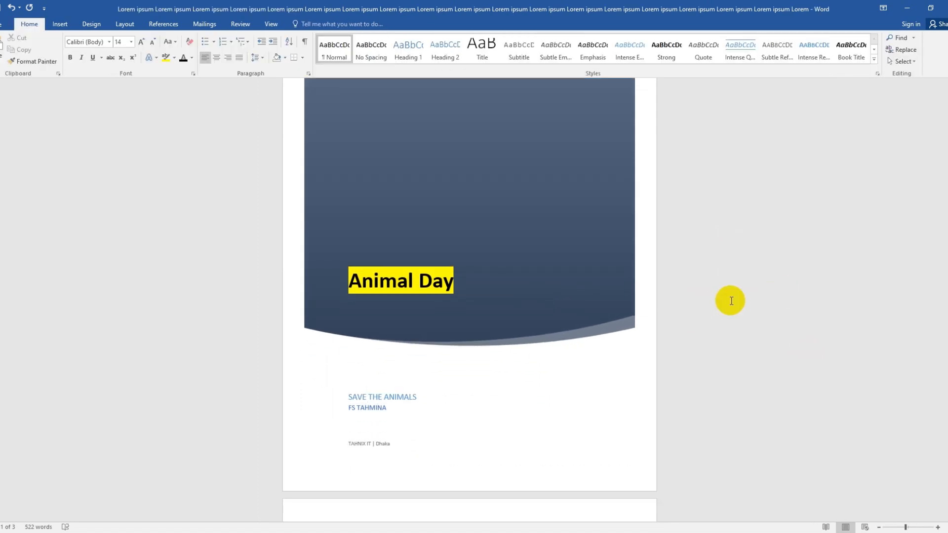
scroll(731, 300, "up", 2)
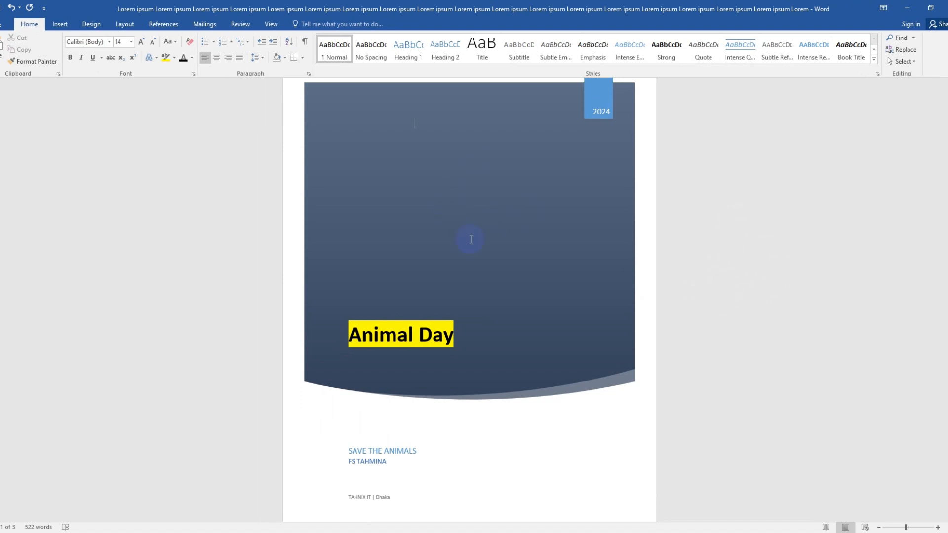
scroll(487, 229, "down", 1)
scroll(498, 227, "up", 1)
scroll(496, 228, "up", 1)
scroll(497, 229, "down", 1)
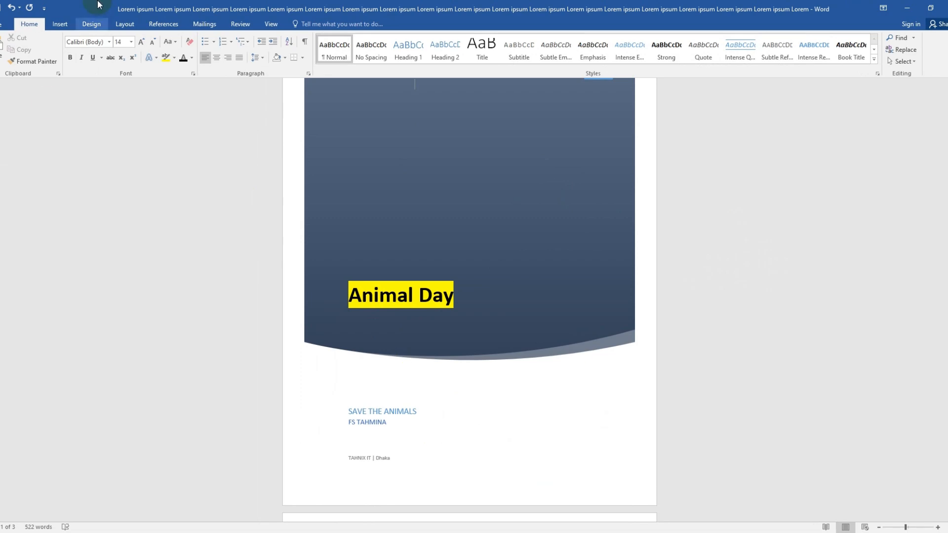
- Replace the current cover page with the built-in Integral design
left_click(61, 23)
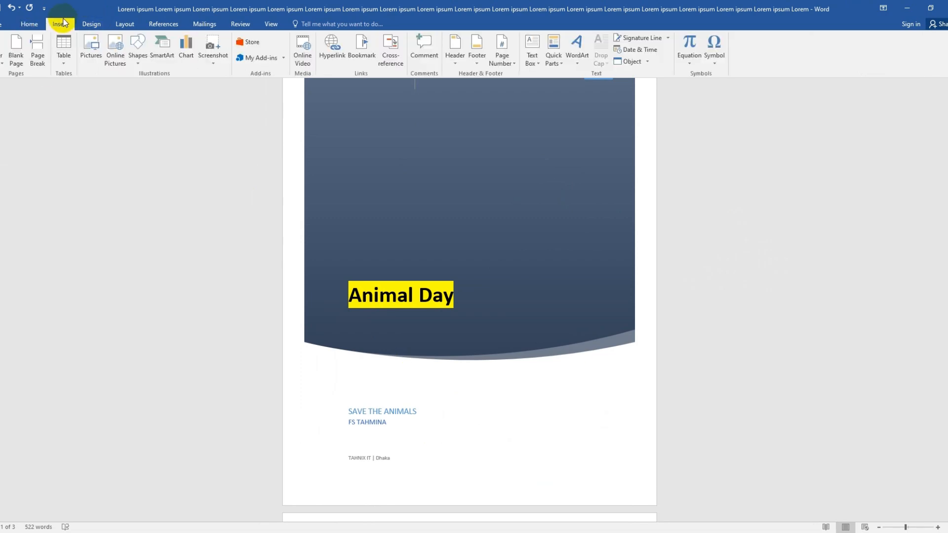
left_click(4, 54)
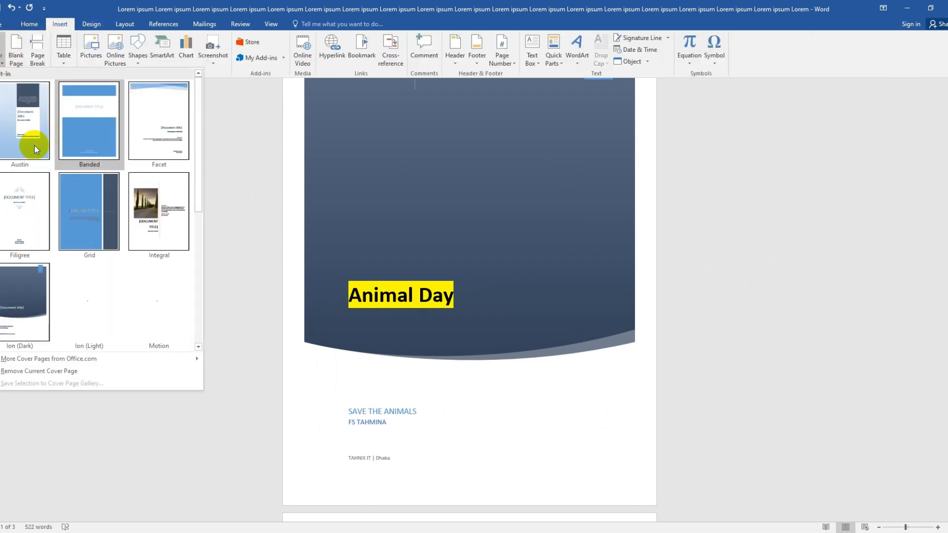
left_click(153, 210)
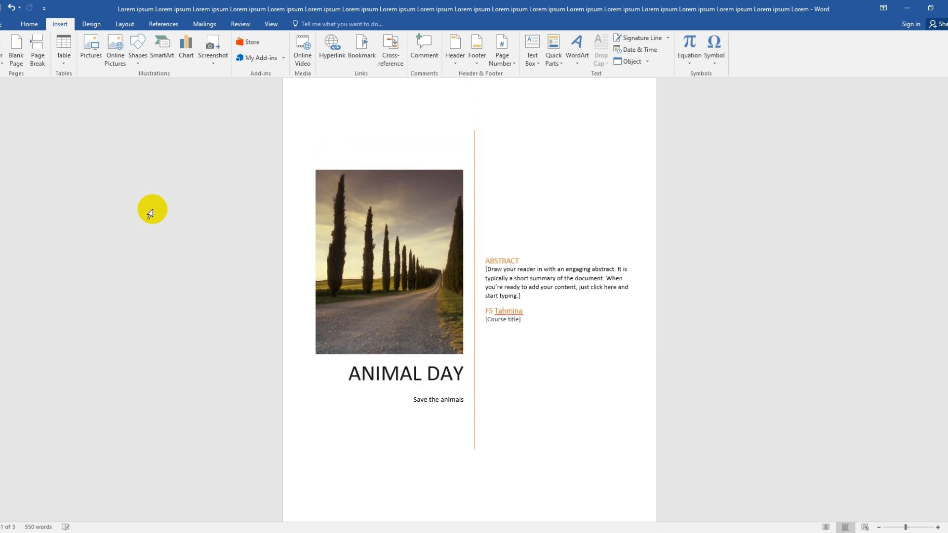
- Examine the editable parts of the Integral cover page: the picture, the abstract and the course title placeholder
left_click(393, 297)
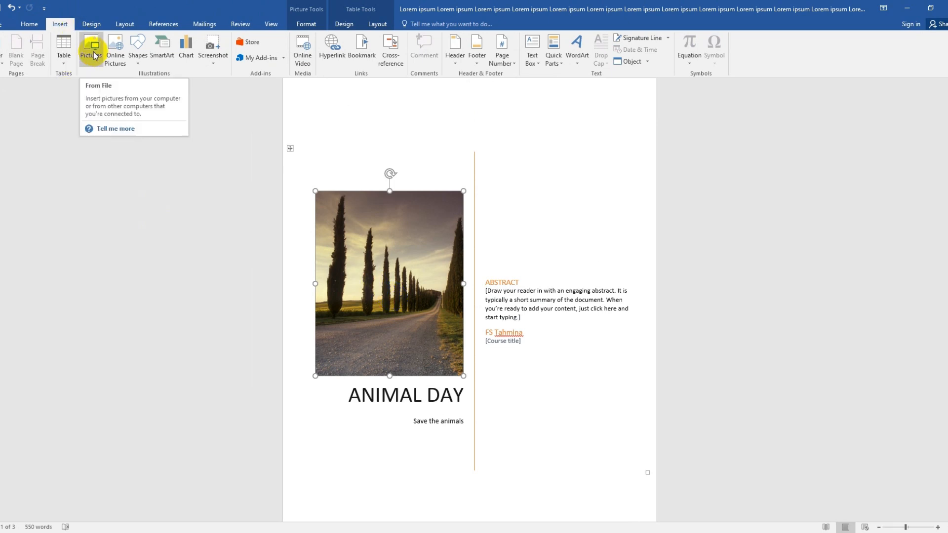
left_click(511, 289)
left_click(511, 287)
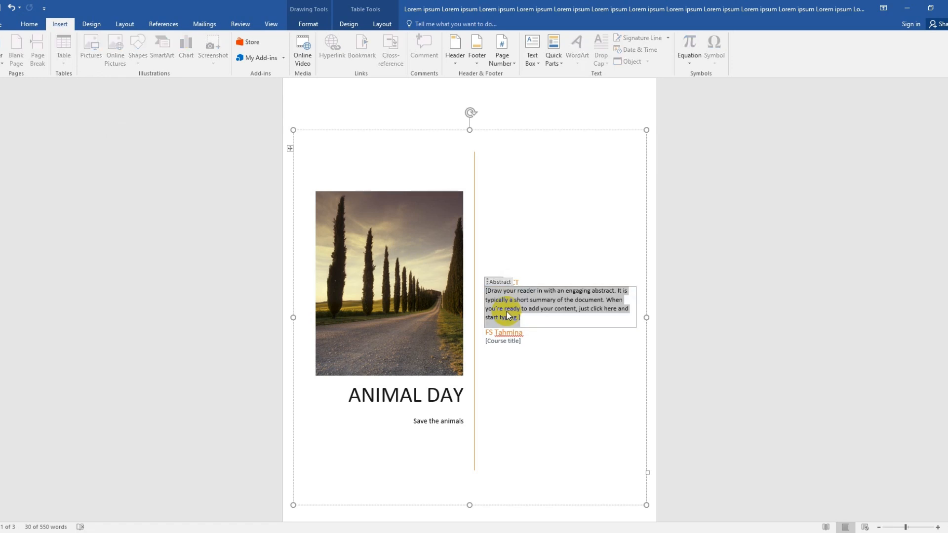
left_click(529, 344)
left_click(507, 321)
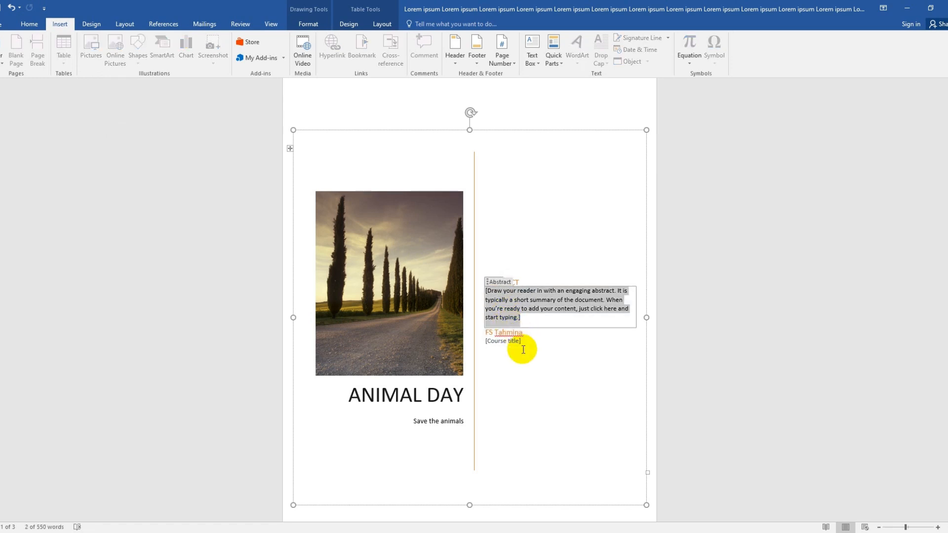
left_click(510, 345)
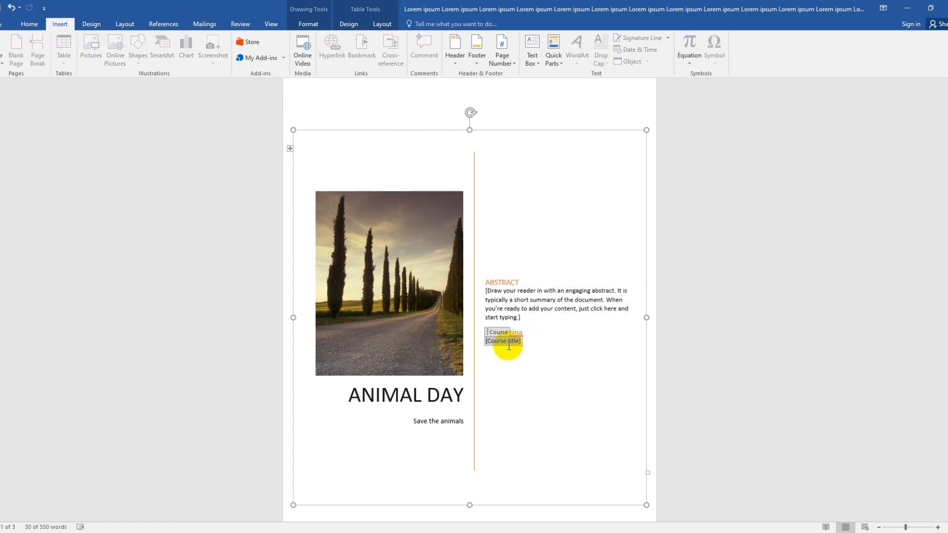
left_click(438, 399)
left_click(504, 341)
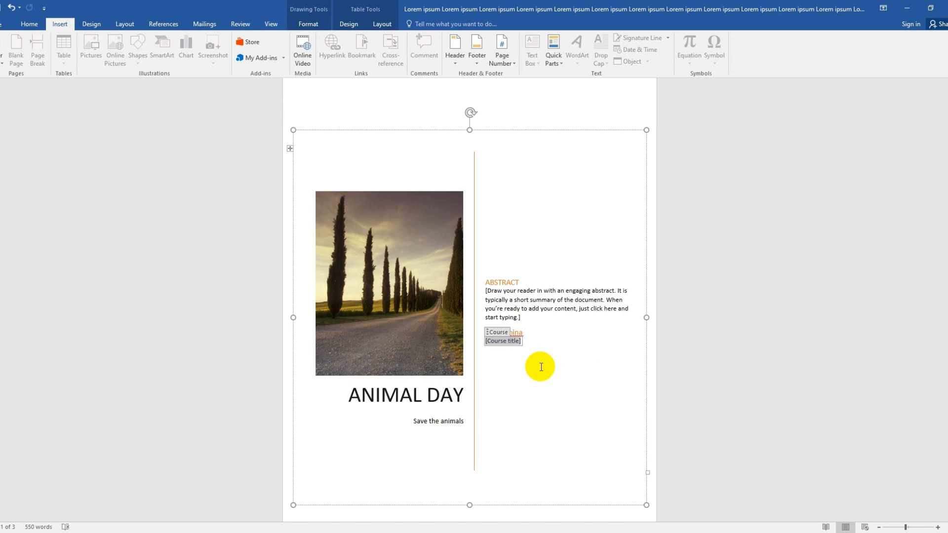
left_click(524, 309)
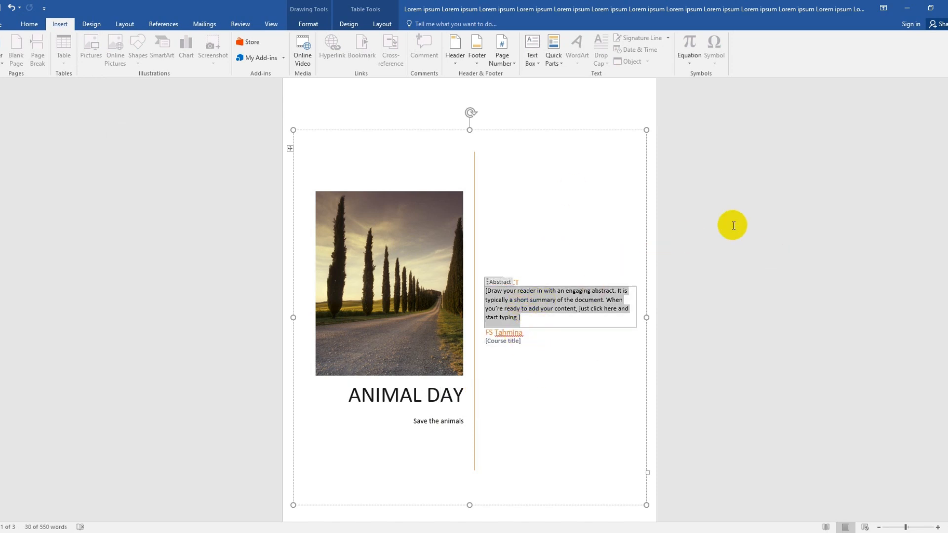
left_click(735, 225)
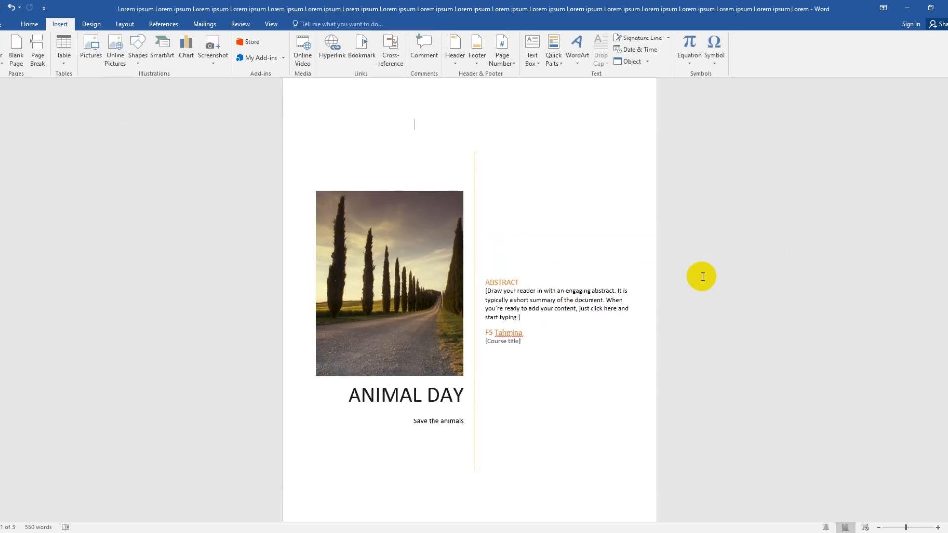